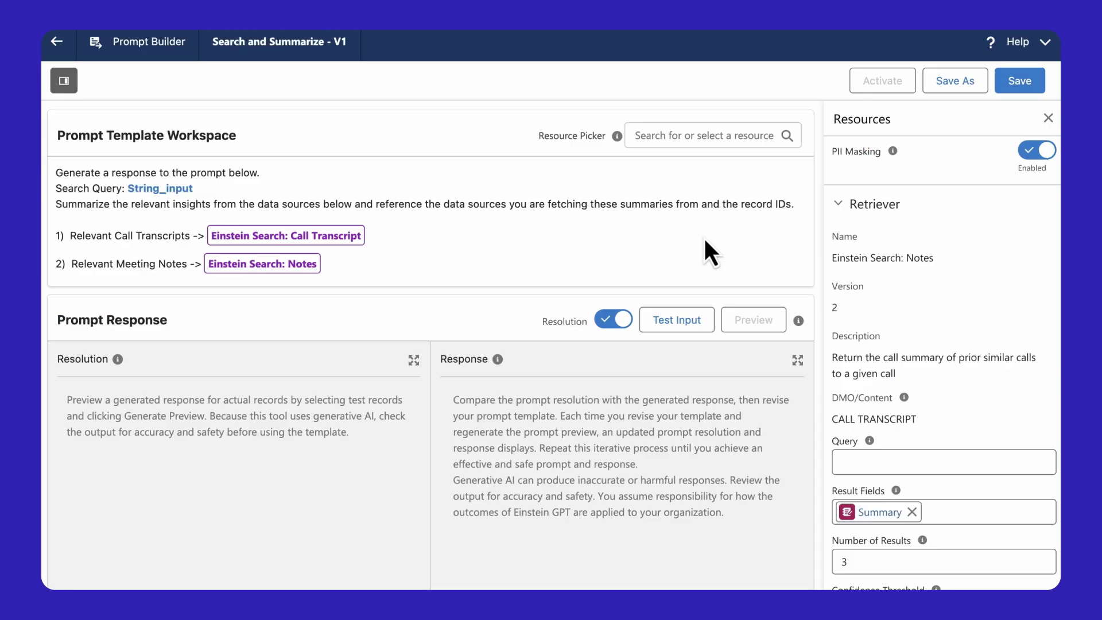
# Preview the template with the test input 'What are their renewal contract concerns based on previous conversations?'
pyautogui.click(693, 316)
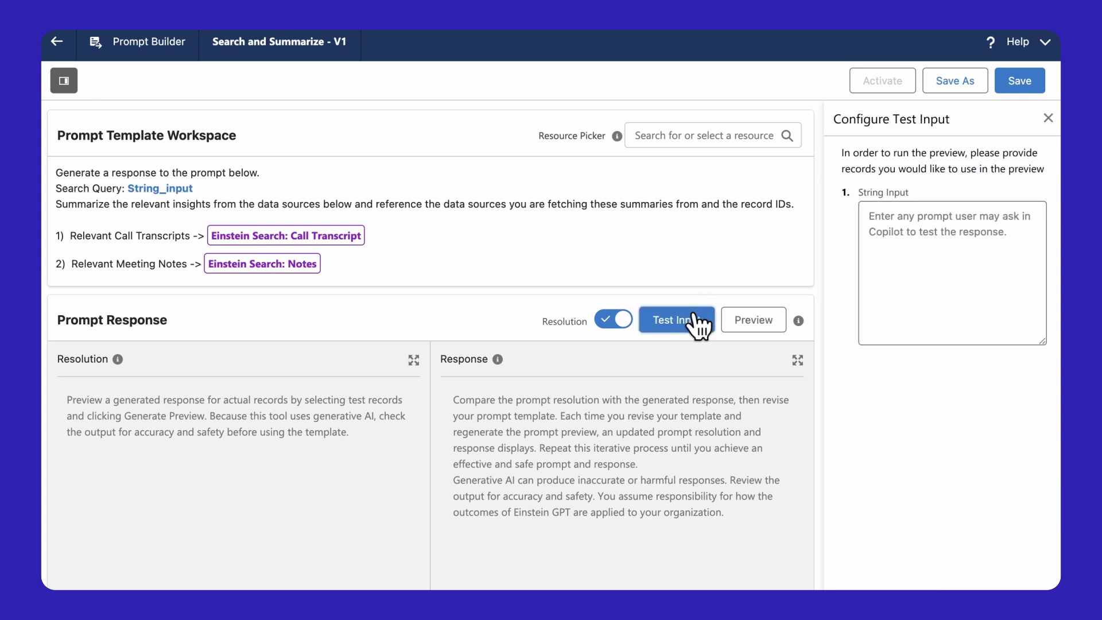
pyautogui.click(860, 216)
pyautogui.write('What are their renewal ')
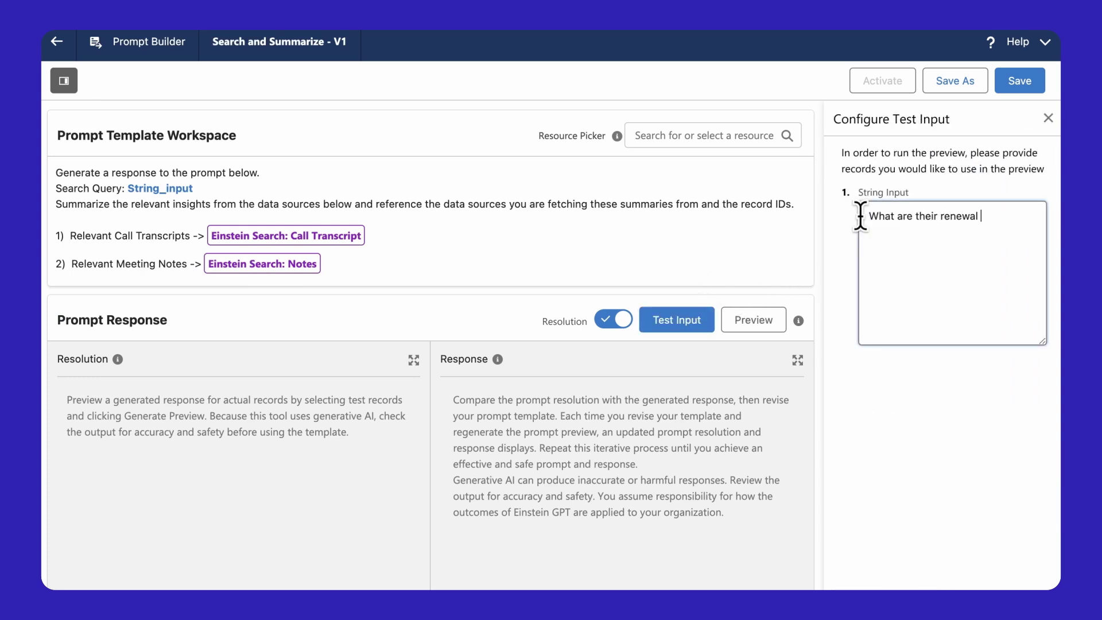
pyautogui.write('contract concerns based on previous conversations?')
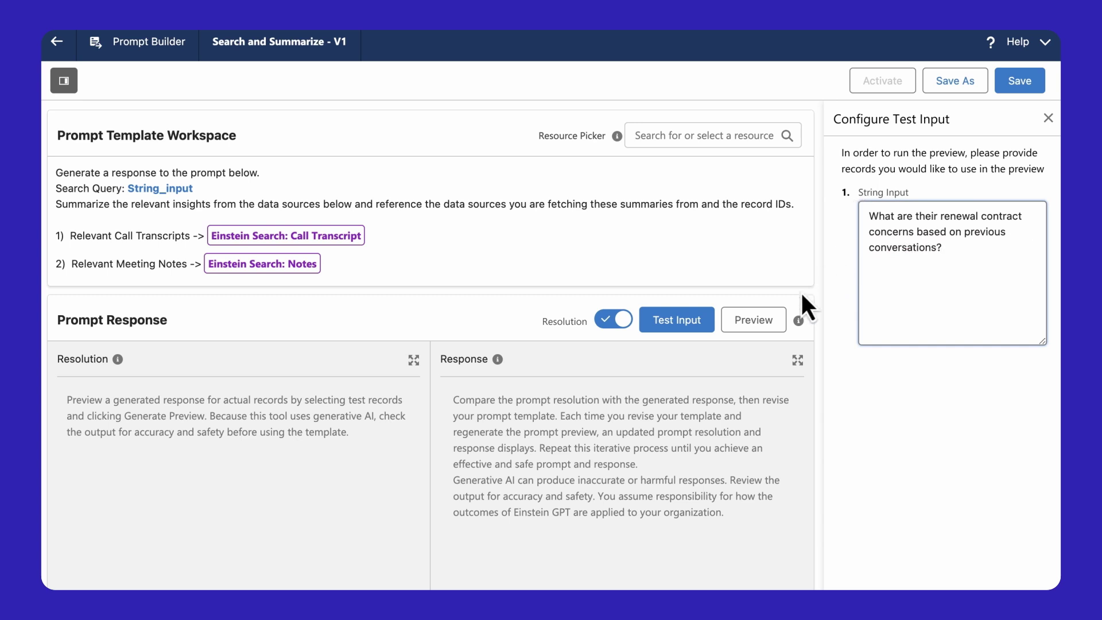
pyautogui.click(772, 319)
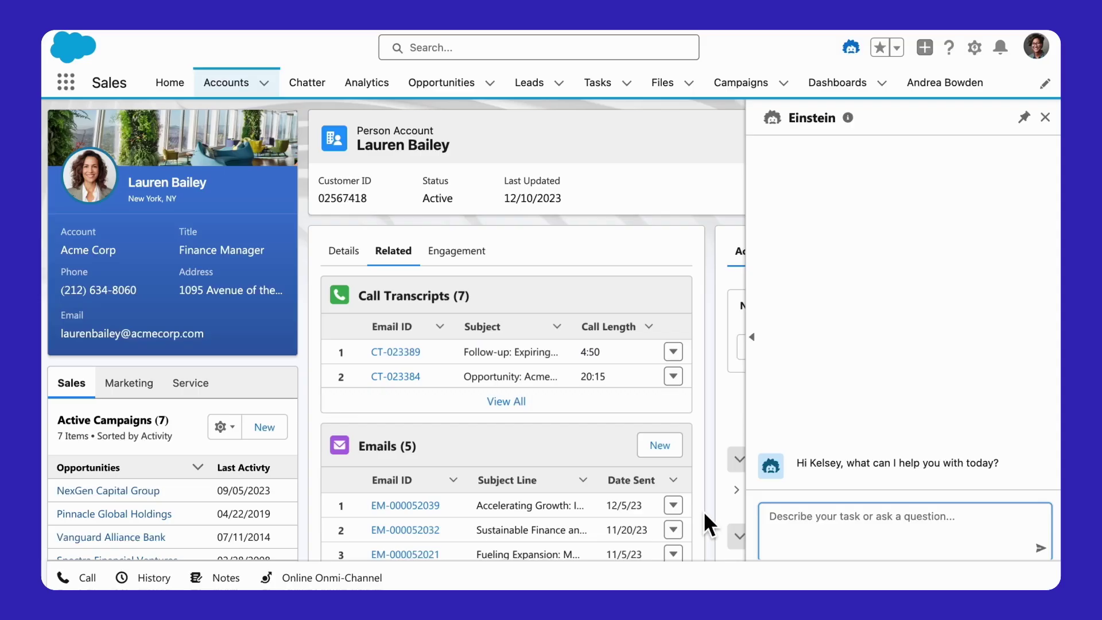
# Ask Einstein who is attending the upcoming meeting, then ask about past renewal contract concerns
pyautogui.write('Who will be attending this upcoming meeting?')
pyautogui.press('Return')
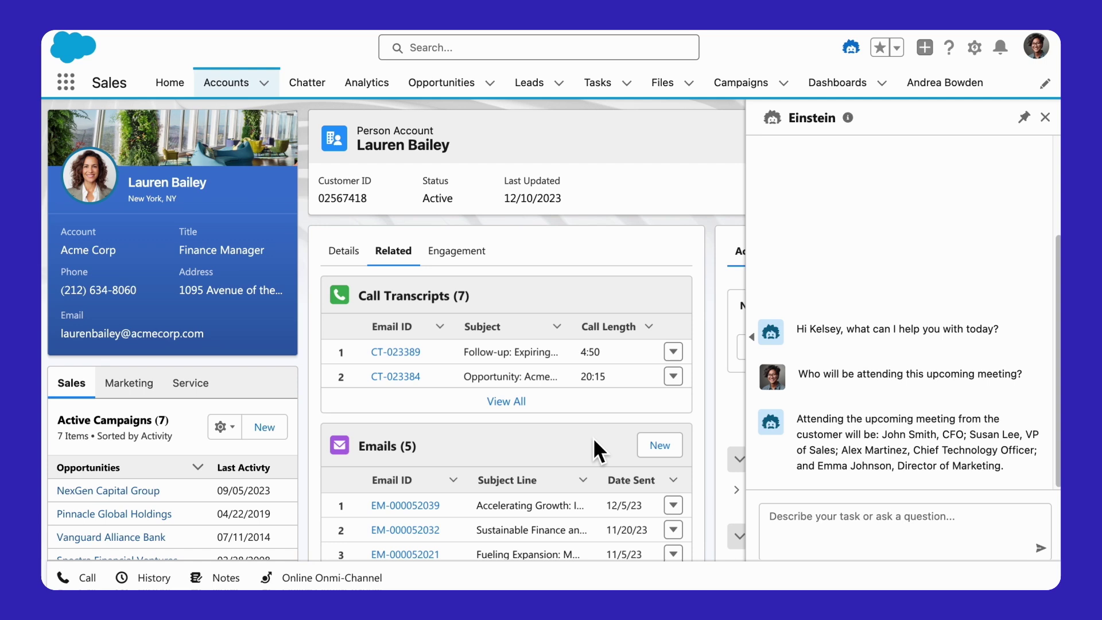
pyautogui.click(775, 518)
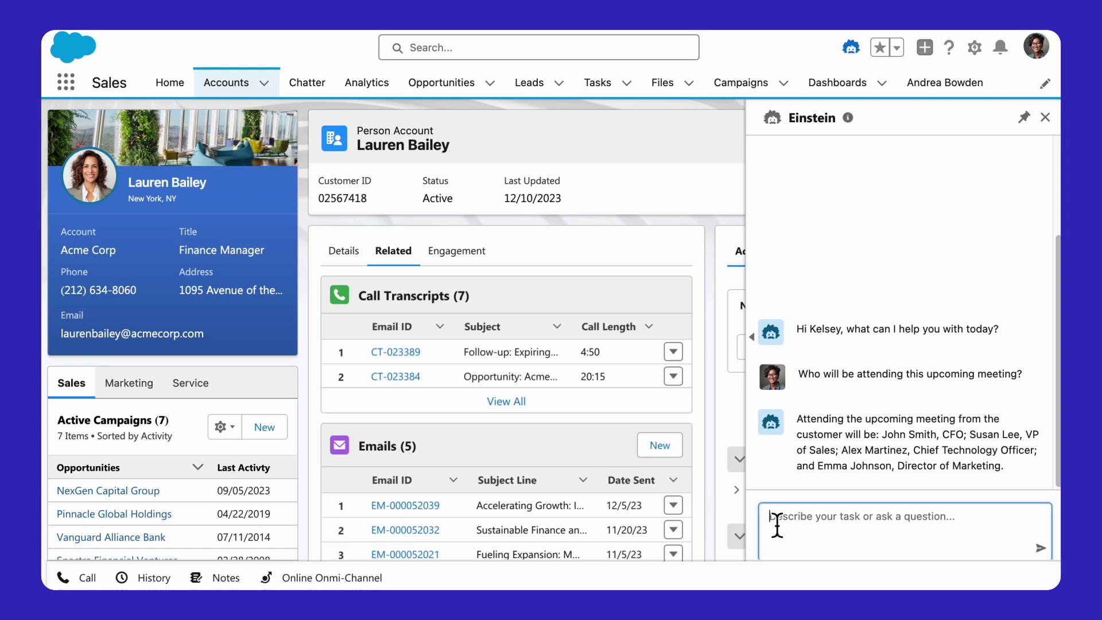
pyautogui.write("Can you highlight any concerns they've had with their renewal contract based on previous co")
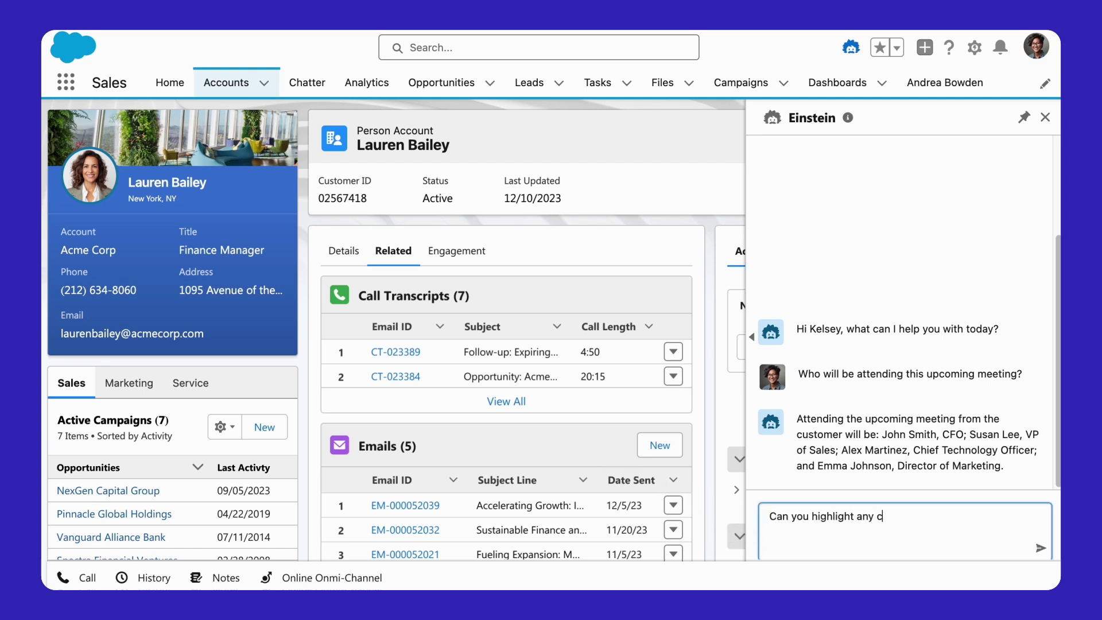
pyautogui.write('nversations?')
pyautogui.press('Return')
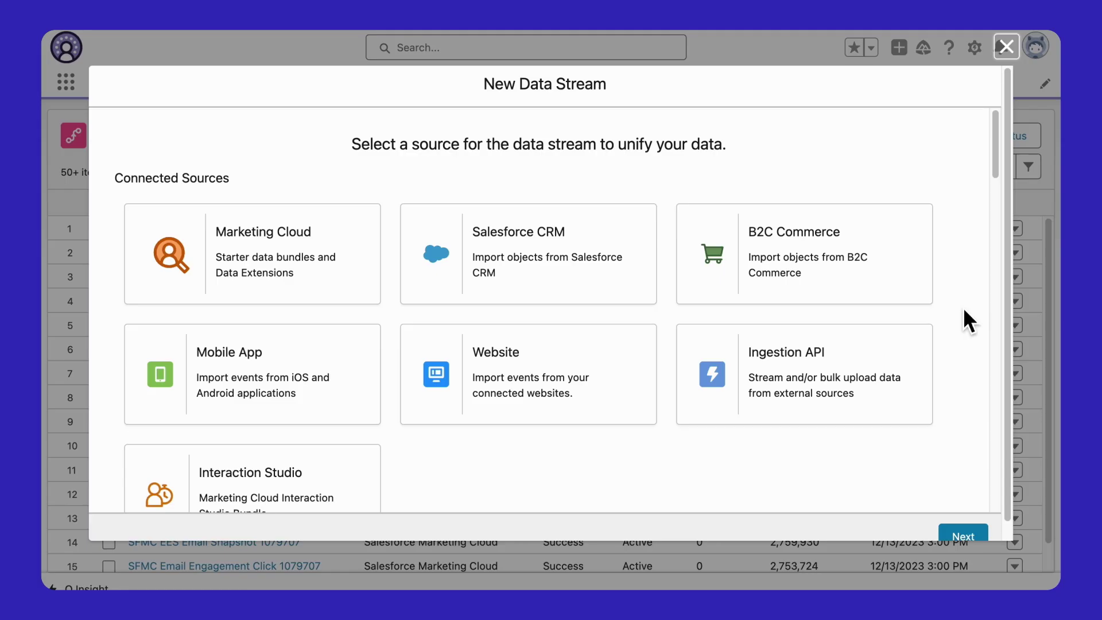
# Scroll the data stream source list and inspect the Call Transcript node's links in the data model
pyautogui.scroll(-6, 971, 322)
pyautogui.scroll(-3, 963, 308)
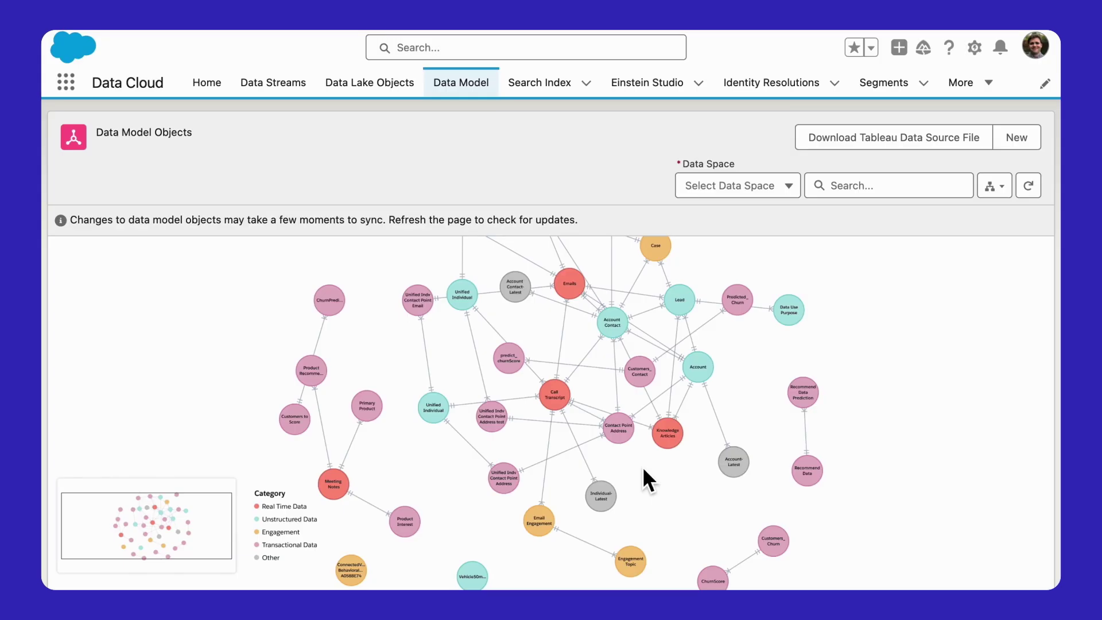
pyautogui.moveTo(559, 400)
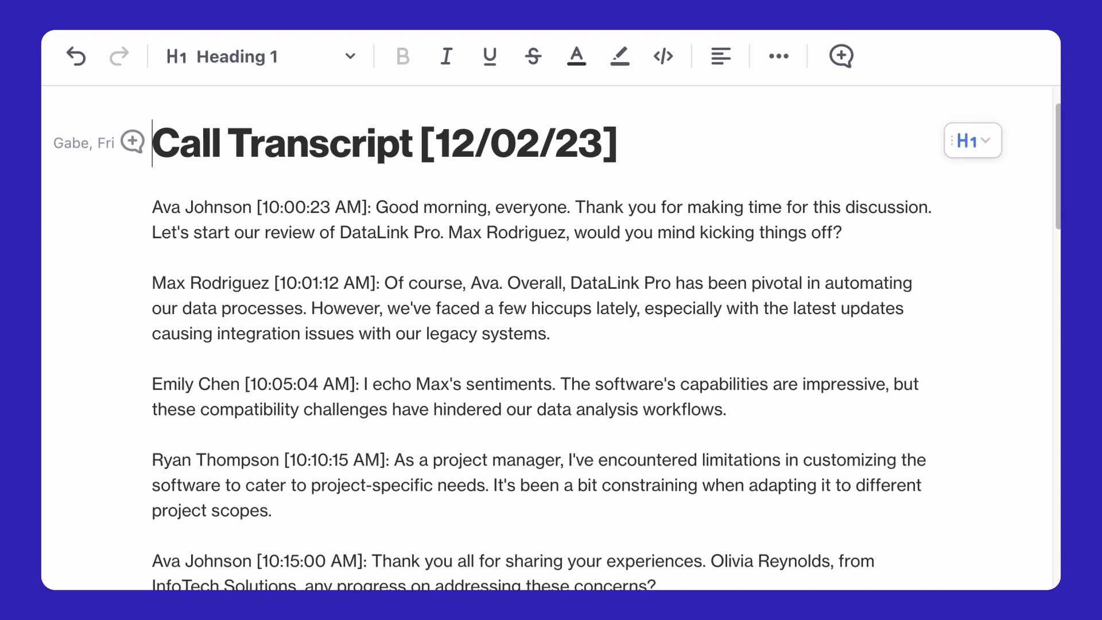
# Find 'renewal contract concerns' in the 12/02/23 call transcript document
pyautogui.press('super+f')
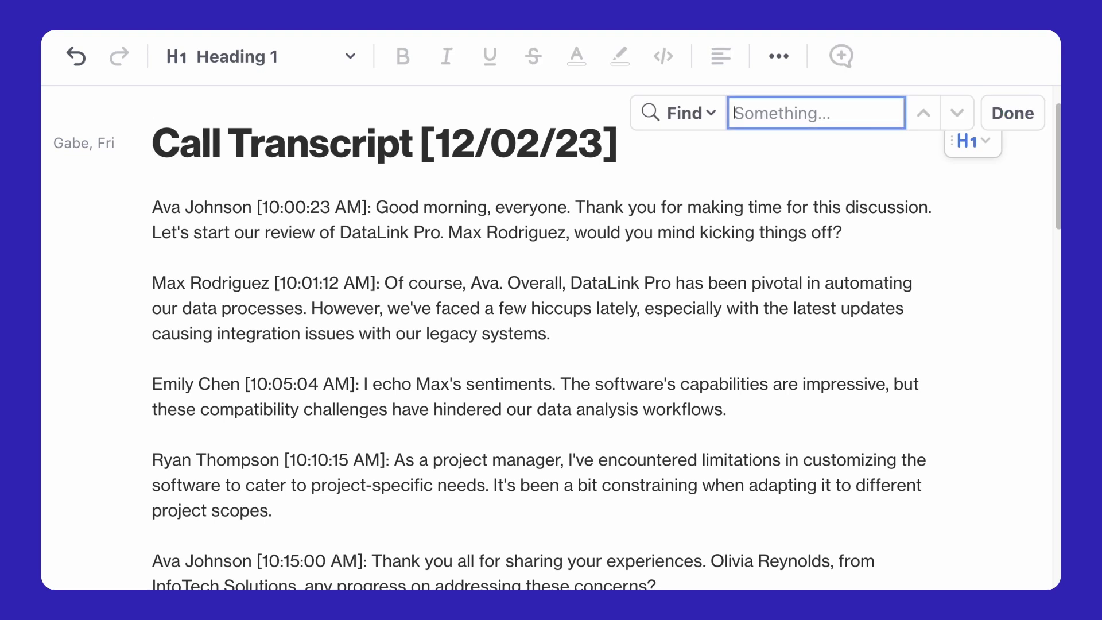
pyautogui.write('renewal contract concerns')
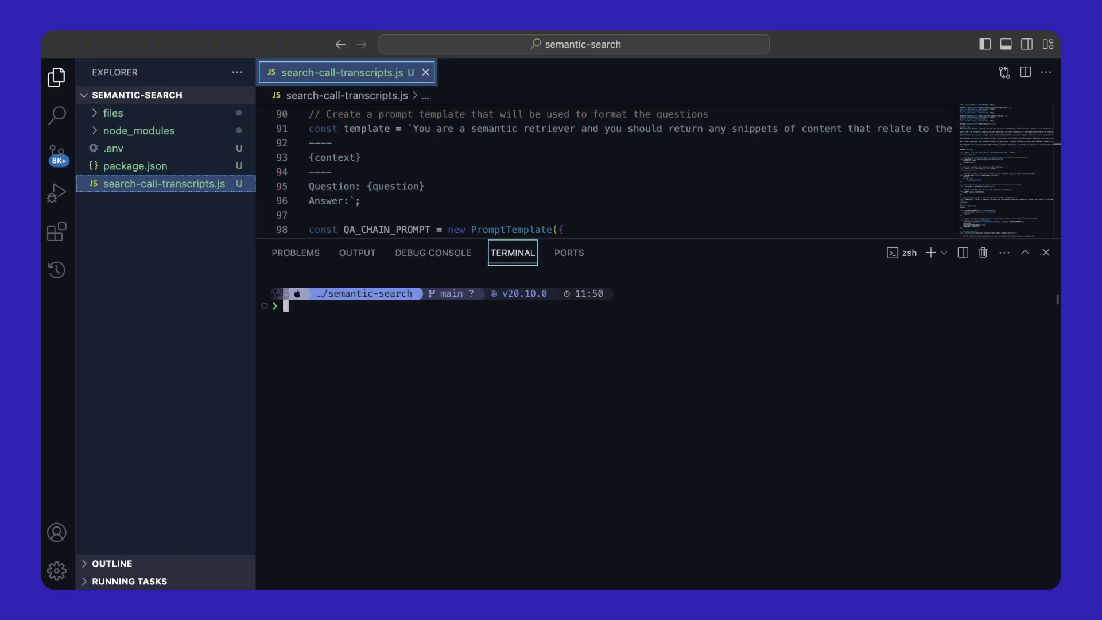
# Run node search-call-transcripts.js with the query 'renewal contract concerns'
pyautogui.write('node search-call-transcripts.js')
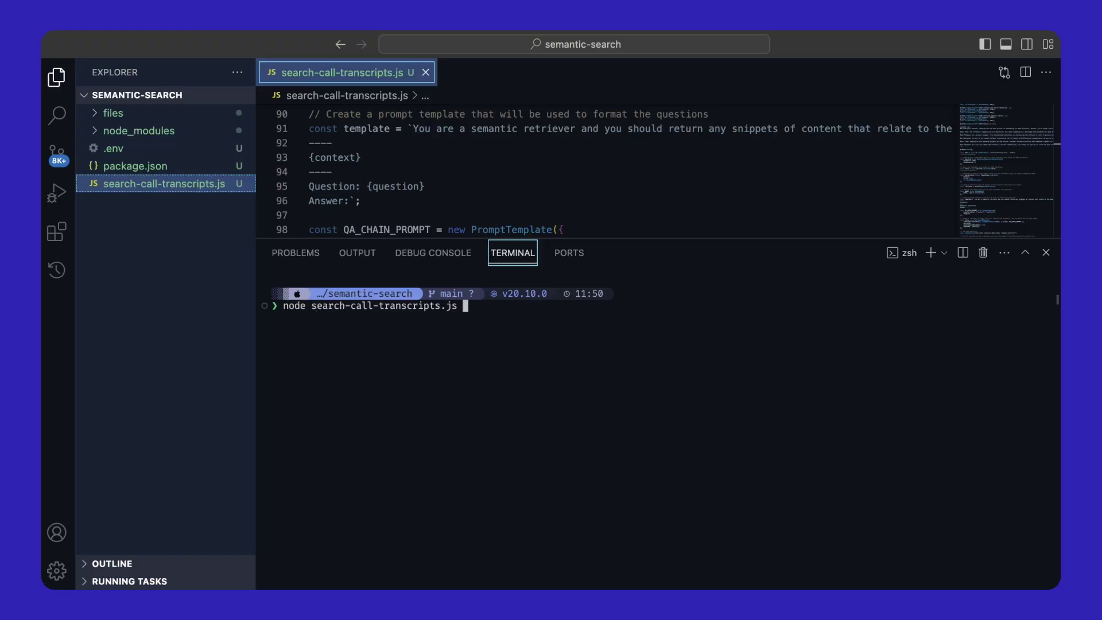
pyautogui.press('Return')
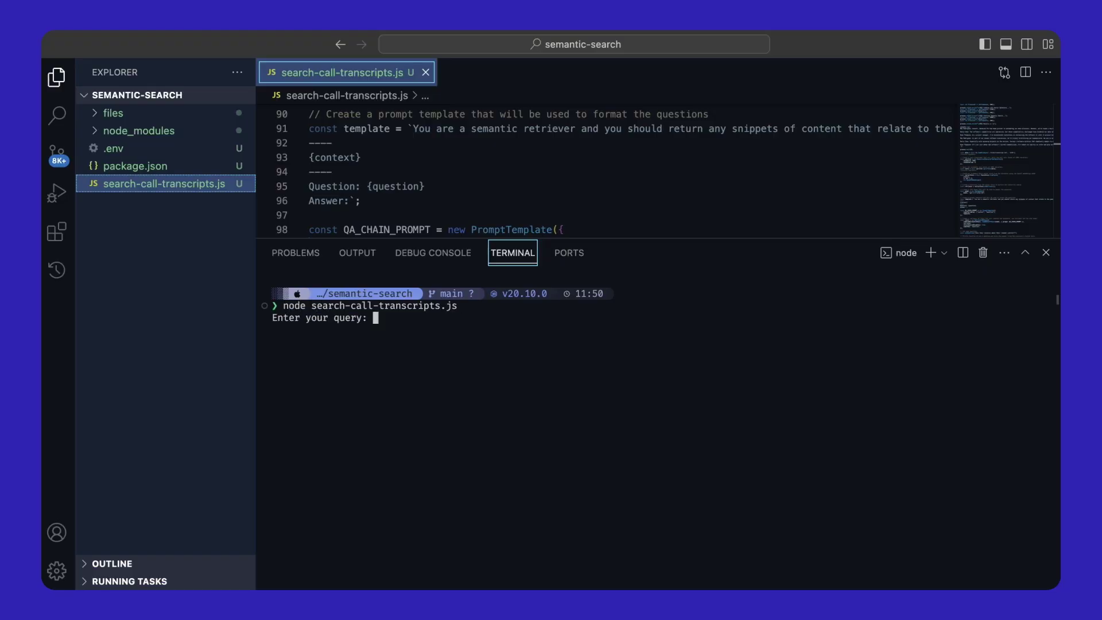
pyautogui.write('renewal contract concerns')
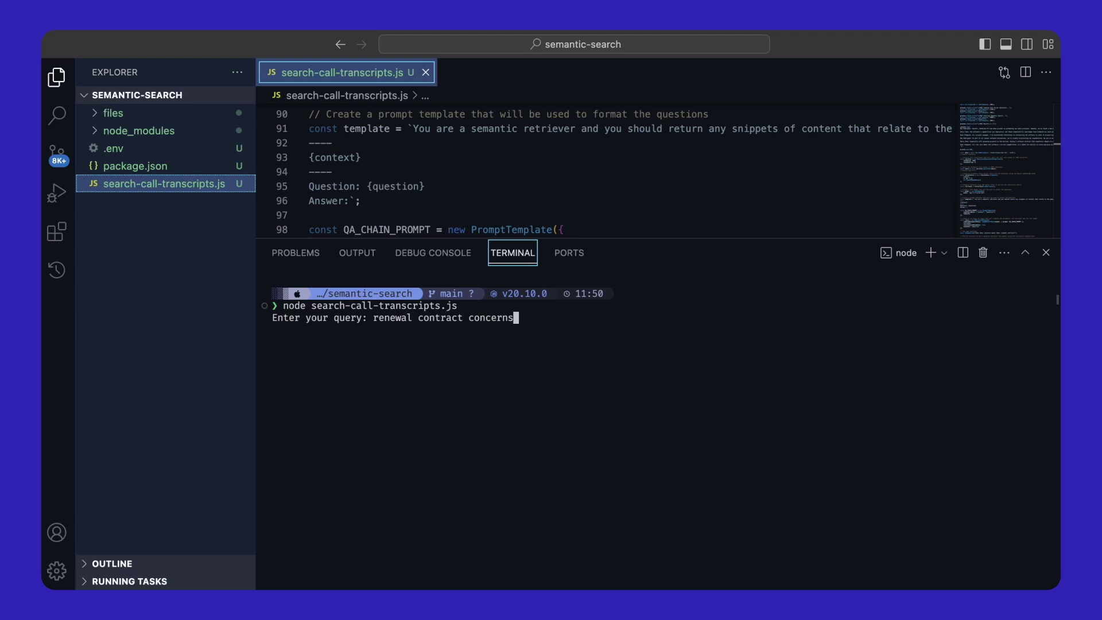
pyautogui.press('Return')
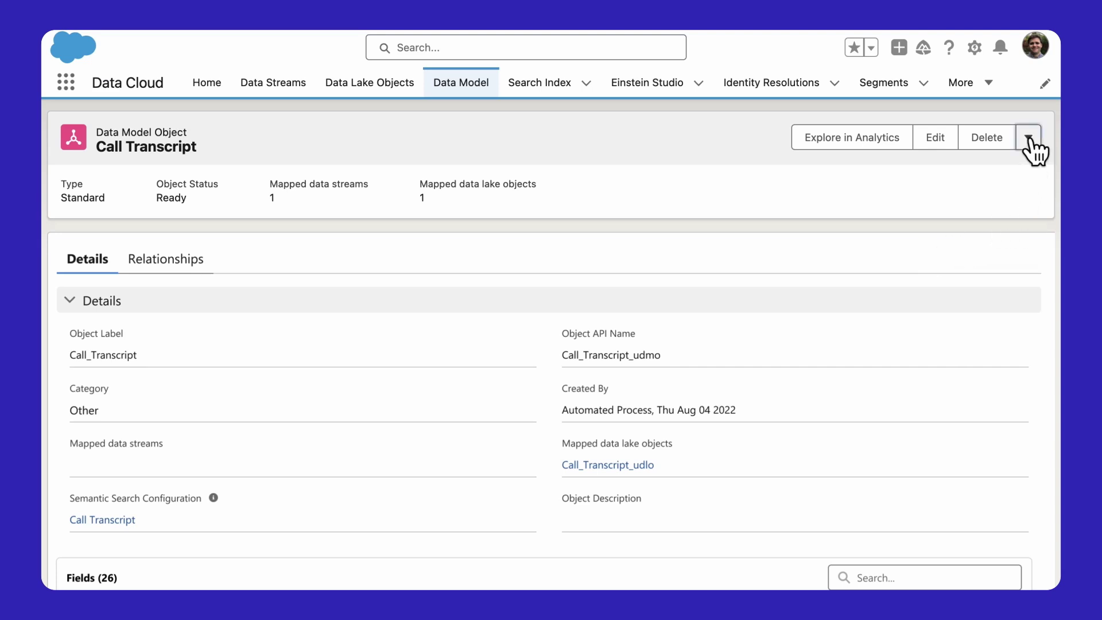
# Enable semantic search on Call Transcript via Easy Setup and save the search index configuration
pyautogui.click(1031, 145)
pyautogui.click(998, 175)
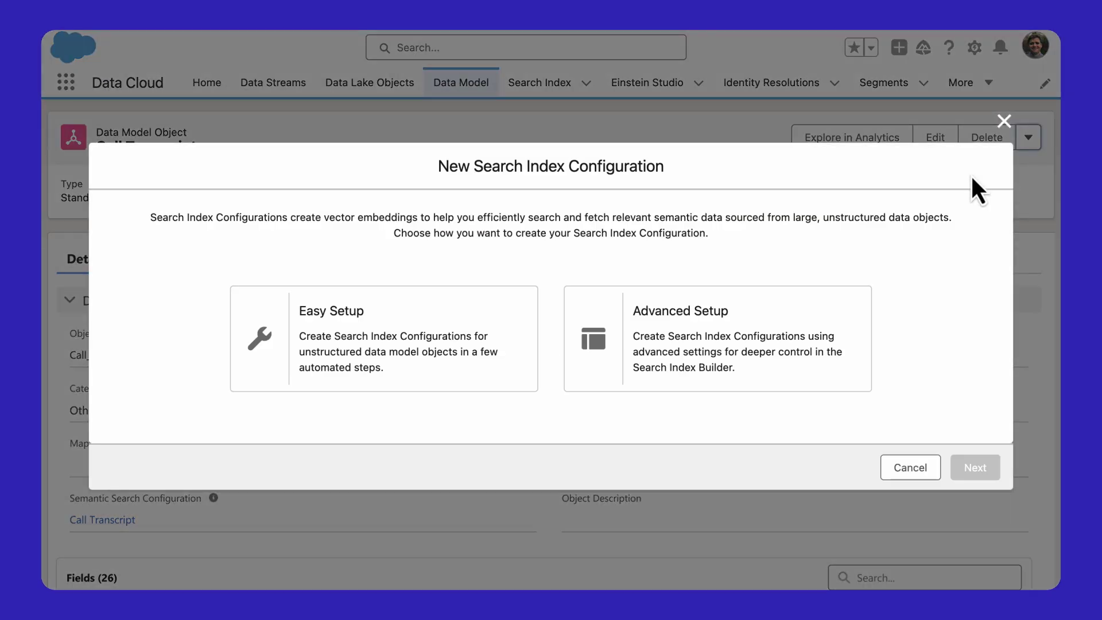
pyautogui.click(501, 330)
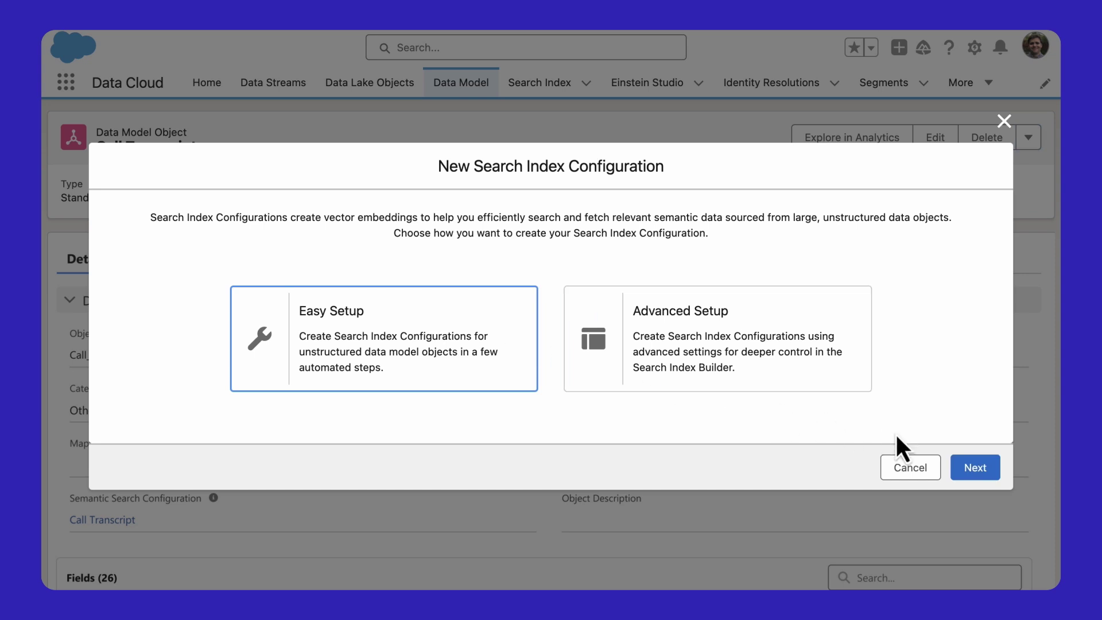
pyautogui.click(975, 468)
pyautogui.click(979, 543)
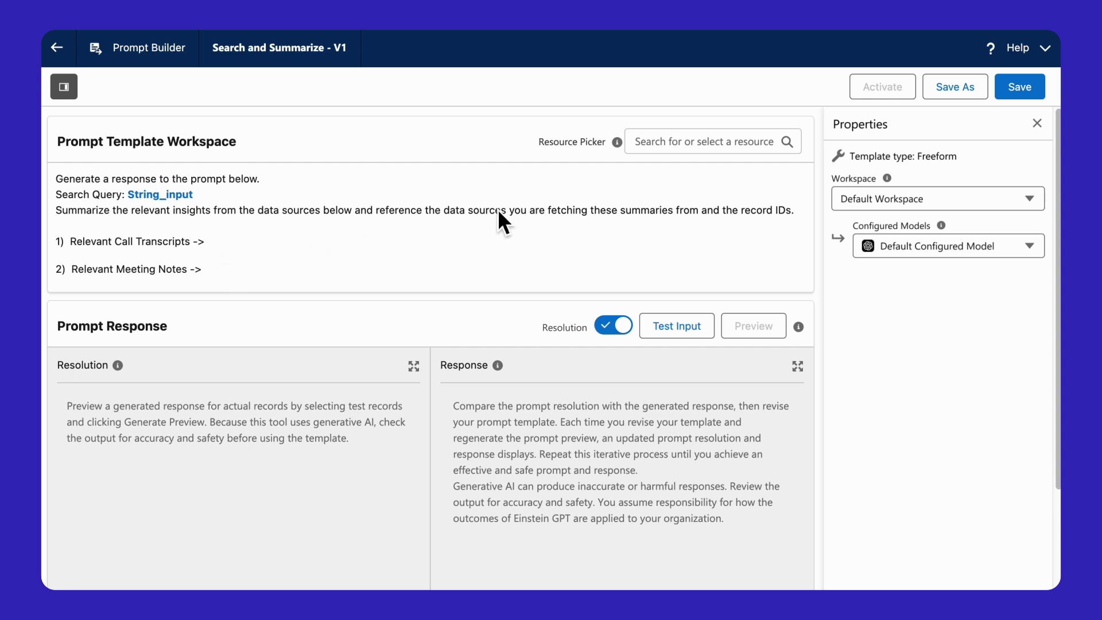
# Insert the Einstein Search Call Transcript retriever after line 1 and the Notes retriever after line 2
pyautogui.click(698, 140)
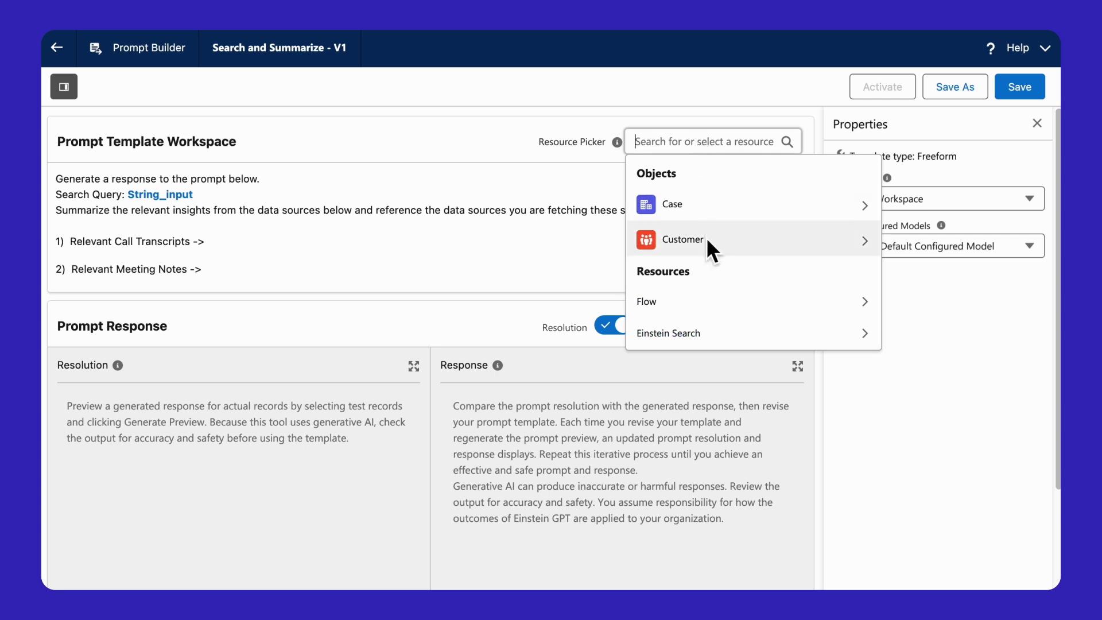
pyautogui.click(698, 332)
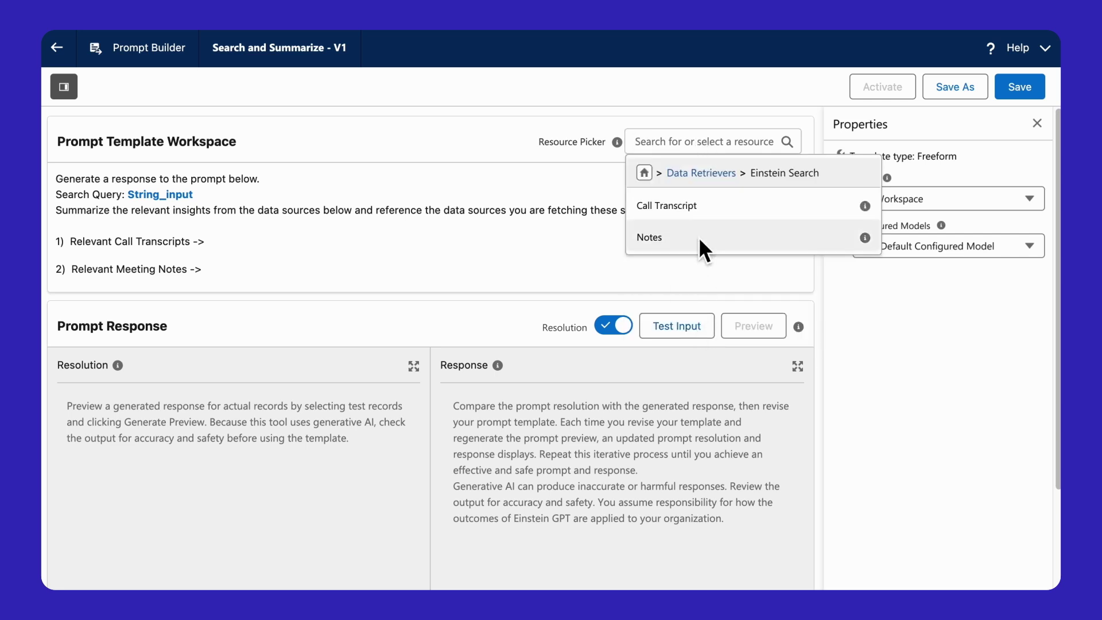
pyautogui.click(702, 217)
pyautogui.click(697, 140)
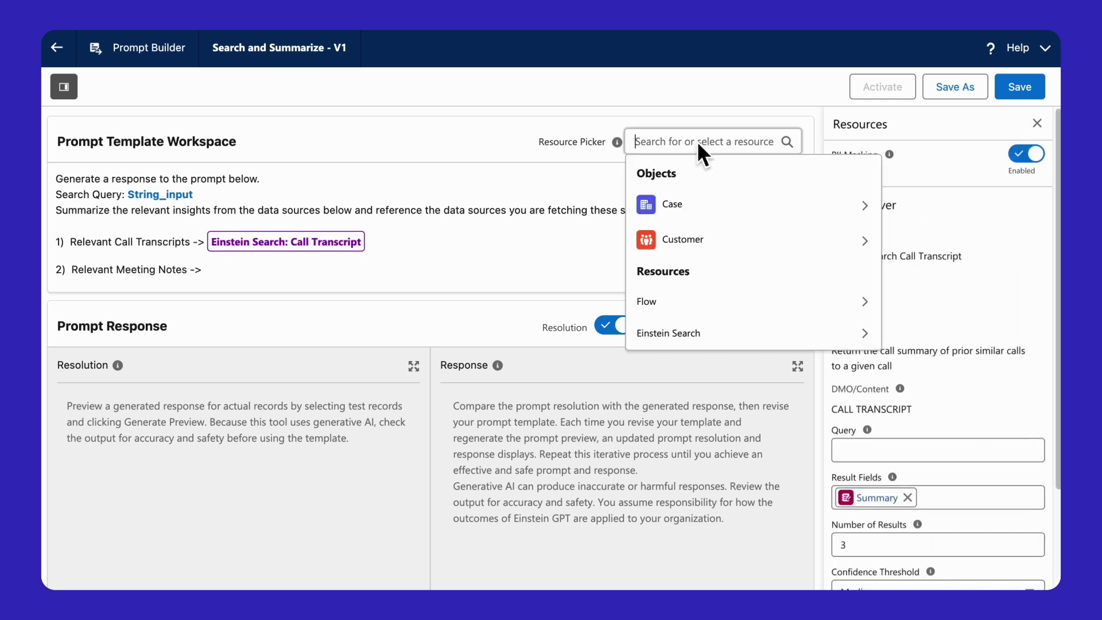
pyautogui.click(701, 333)
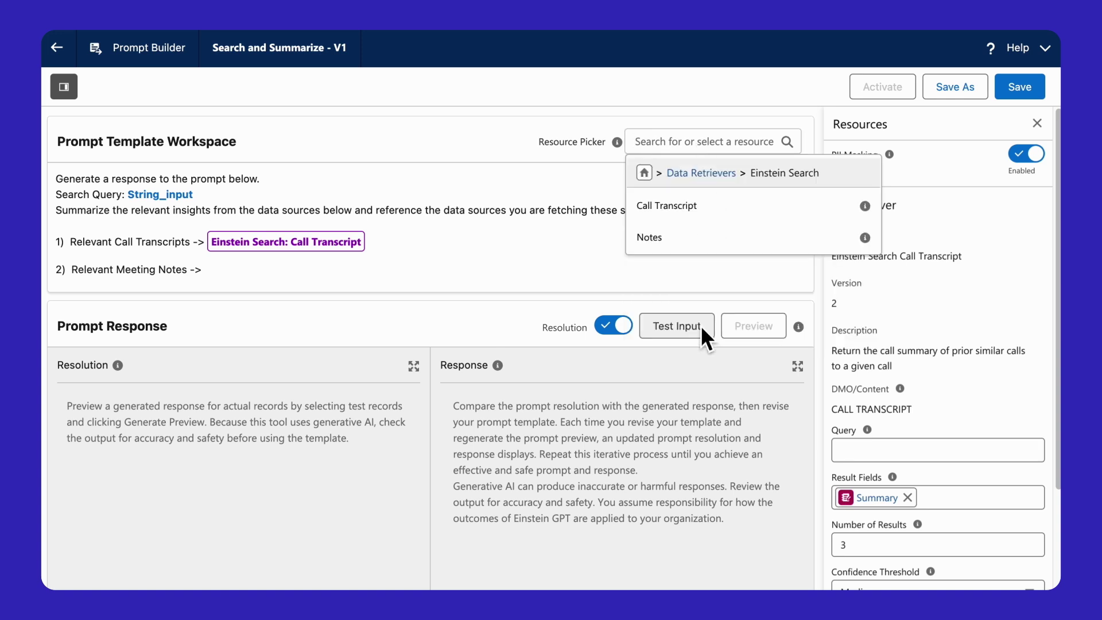
pyautogui.click(696, 238)
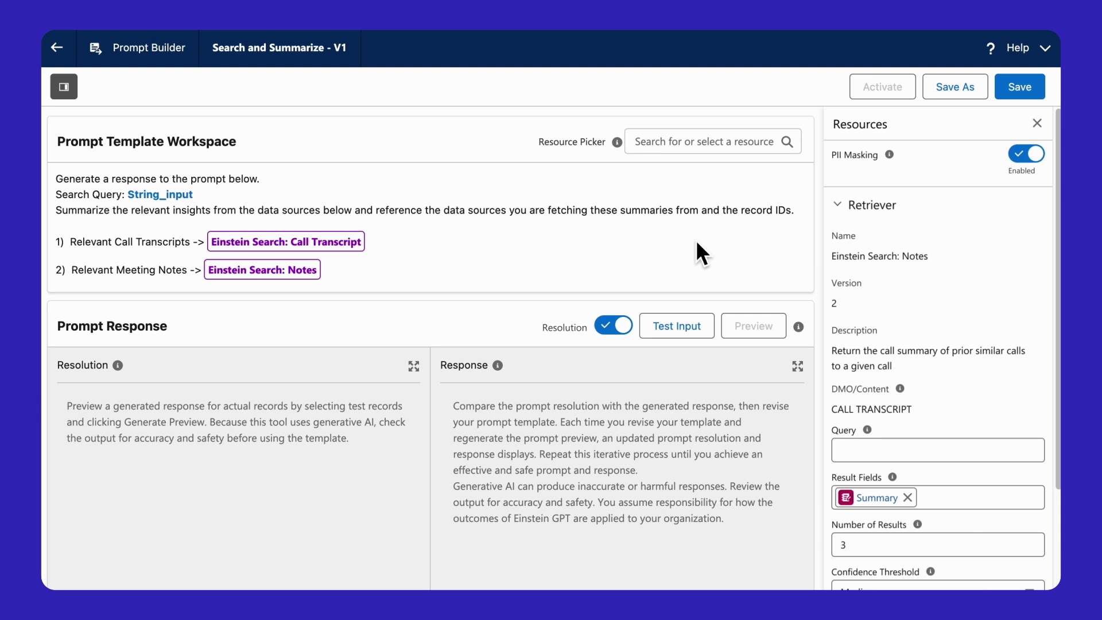
# Preview the grounded template with the renewal contract concerns question and review the cited resolution
pyautogui.click(684, 319)
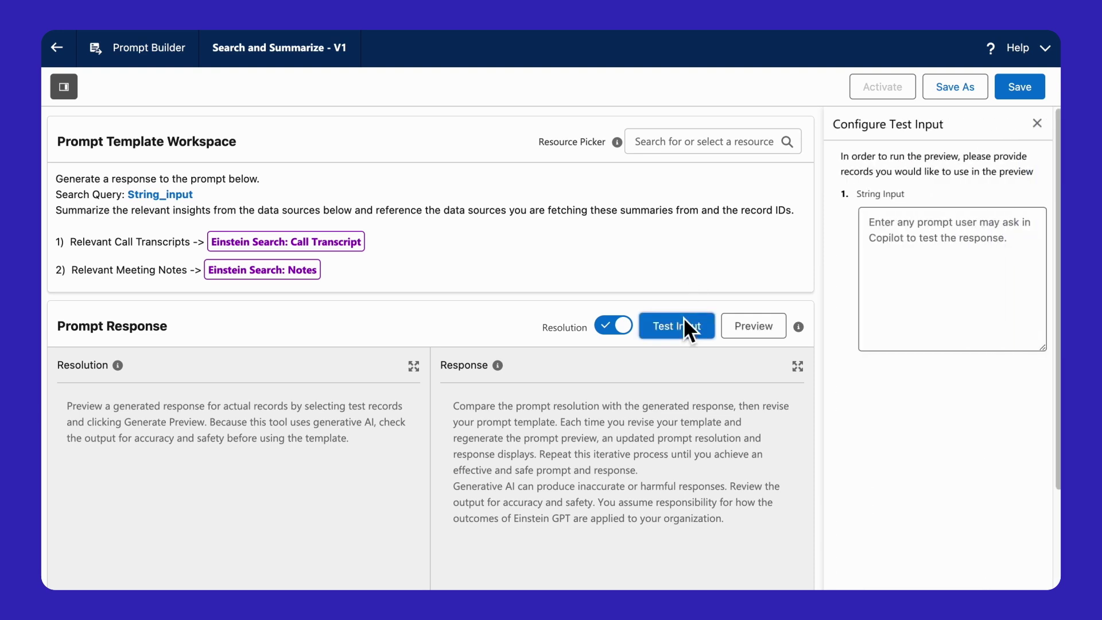
pyautogui.click(871, 230)
pyautogui.write('What are their renewal contract concerns based on previous conversations?')
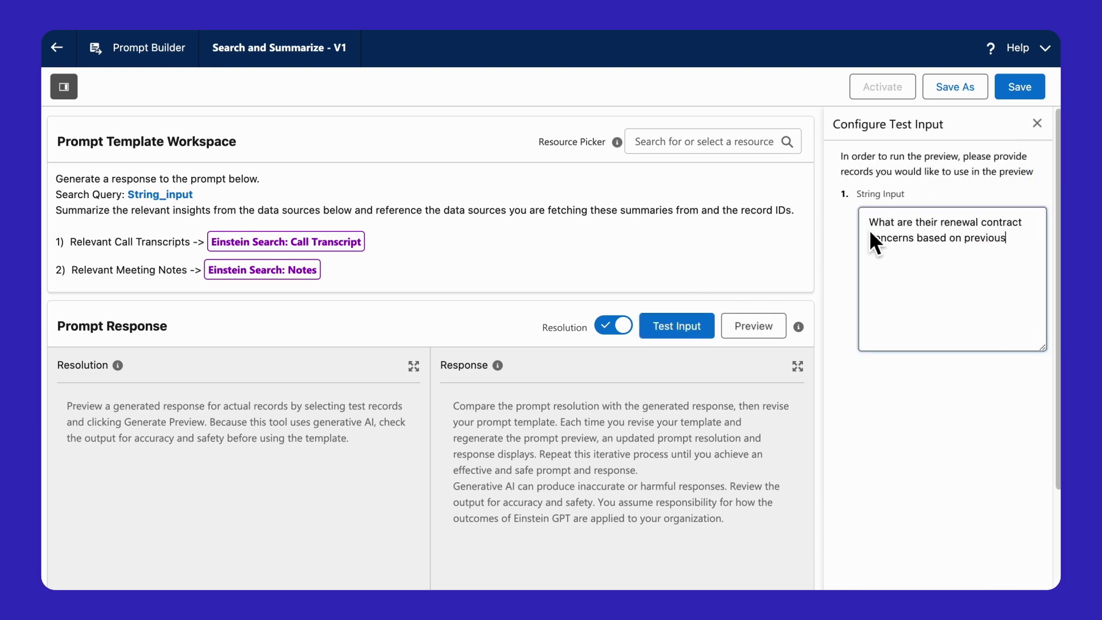
pyautogui.click(749, 328)
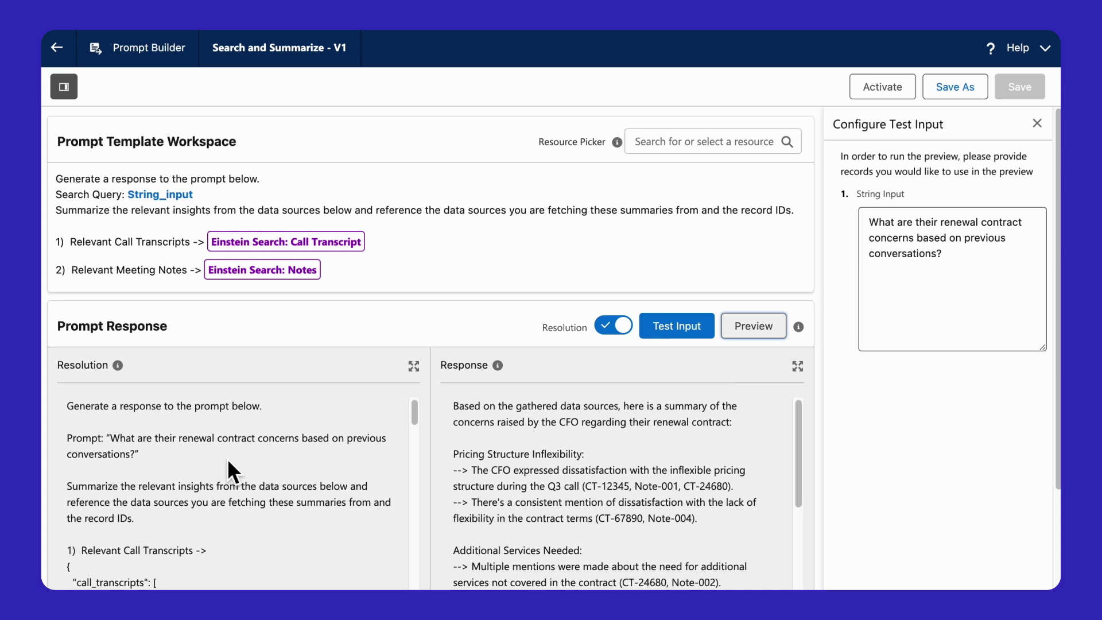
pyautogui.scroll(-5, 227, 459)
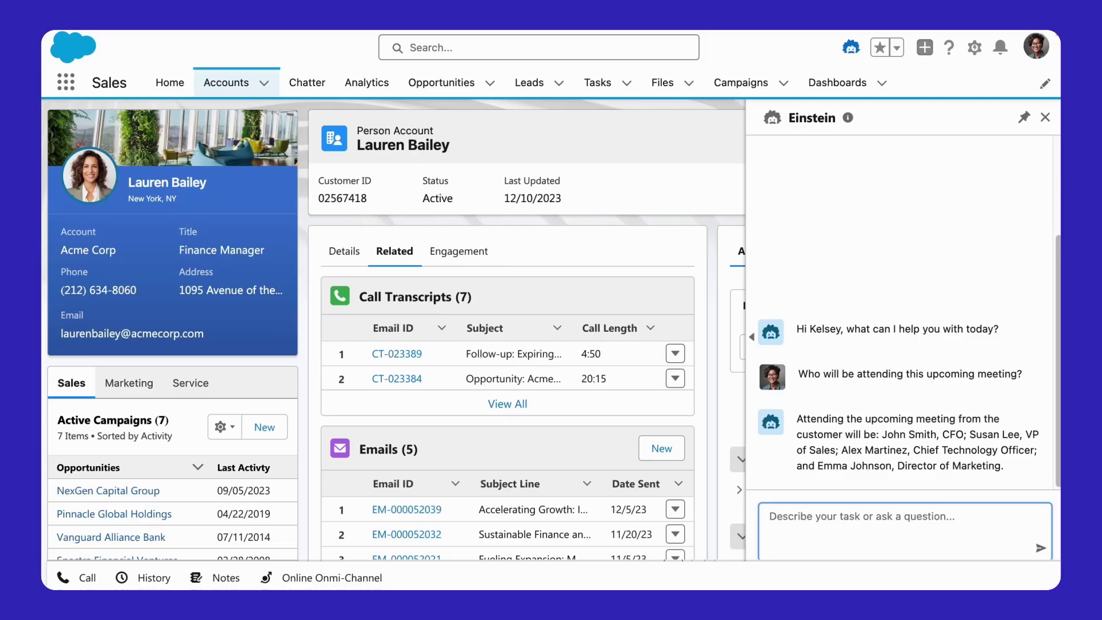
# Ask Einstein to highlight their renewal contract concerns based on previous conversations
pyautogui.write("Can you highlight any concerns they've had with their renewal contract based on previous conversations?")
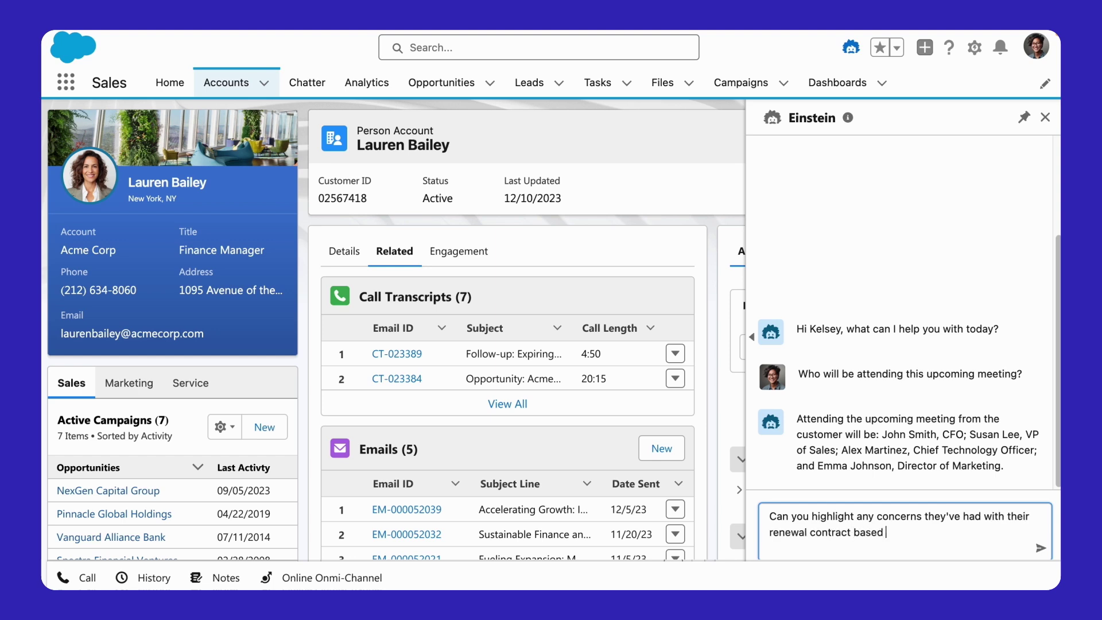
pyautogui.press('Return')
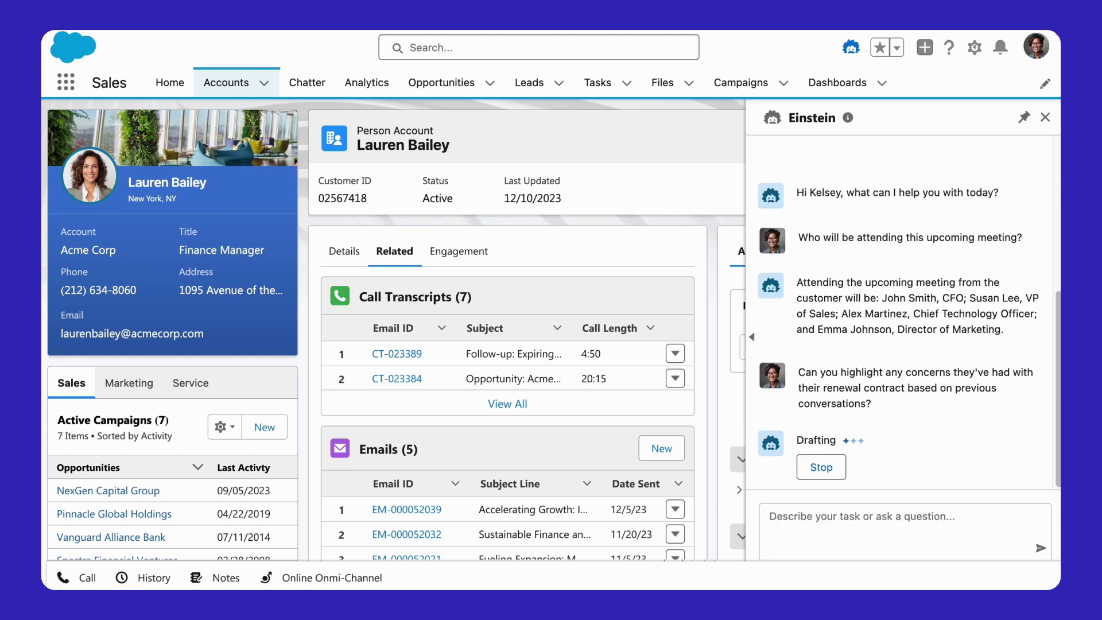